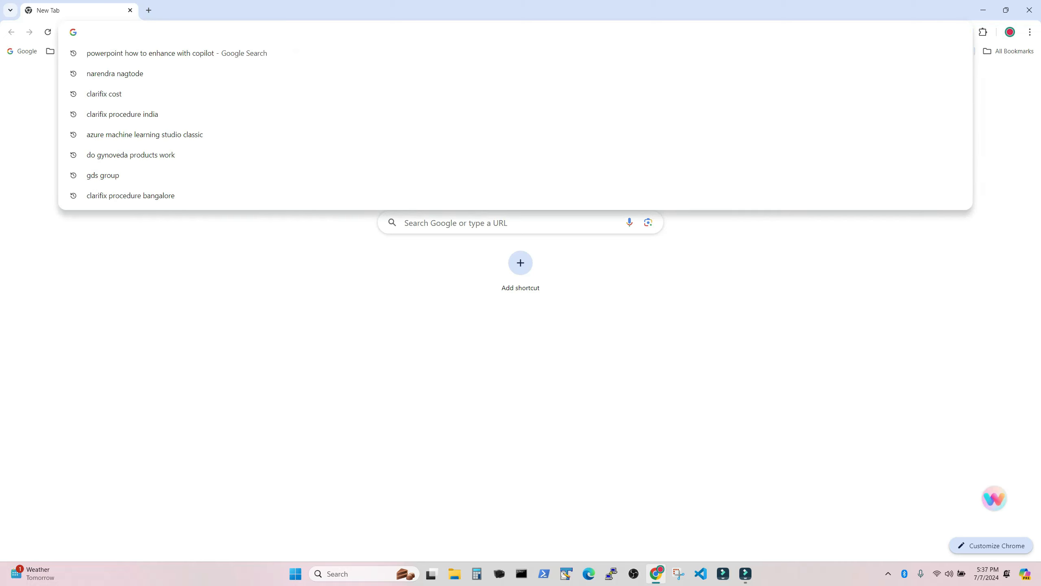
Step: Search Google for "anaconda download" and open the Download Anaconda Distribution page
text(anaconda download)
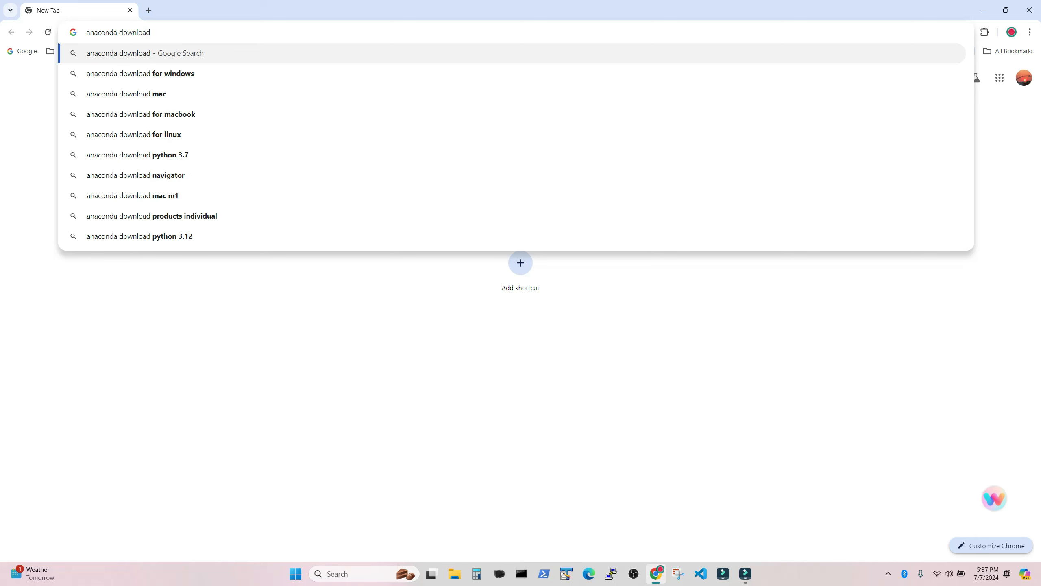
key(Return)
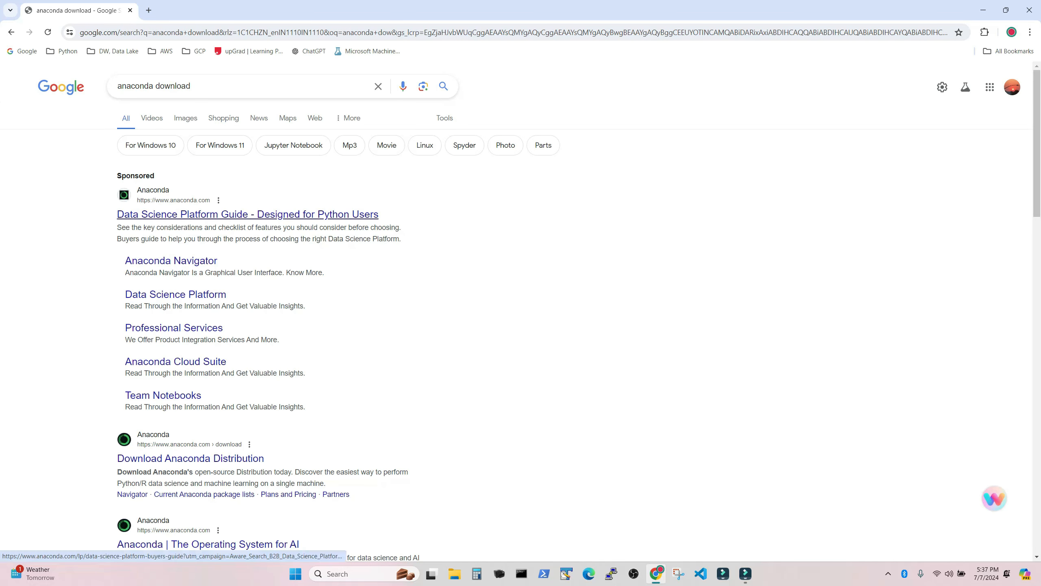
click(191, 458)
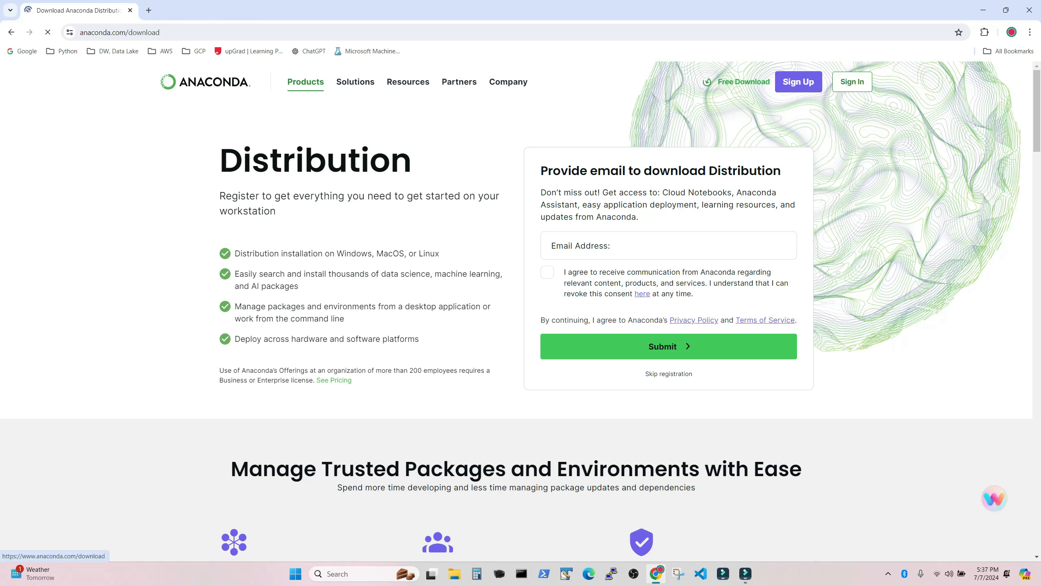
Step: Skip the e-mail registration and download the Anaconda Distribution installer for Windows
click(668, 374)
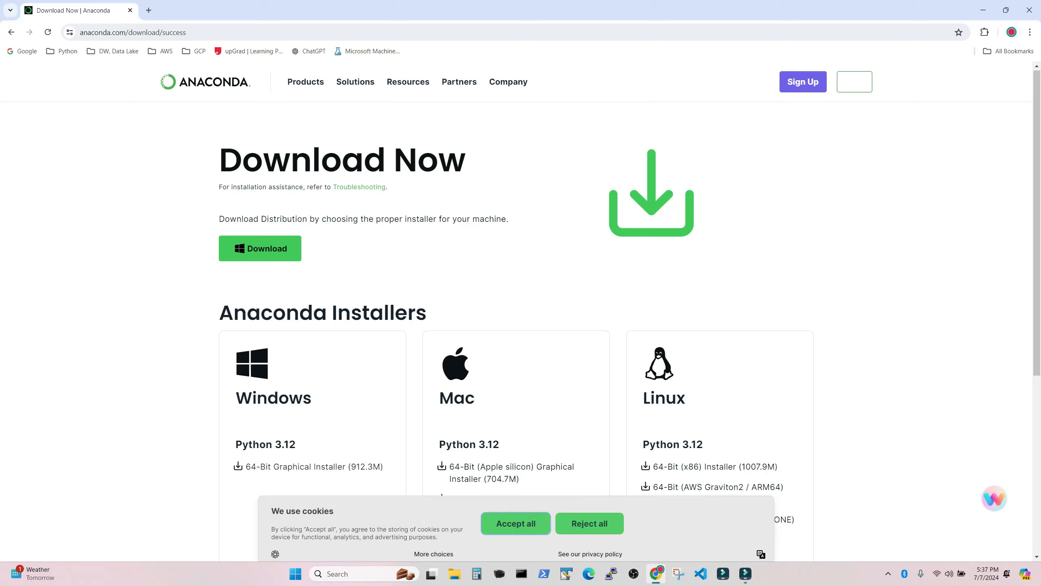
scroll(517, 288, down, 3)
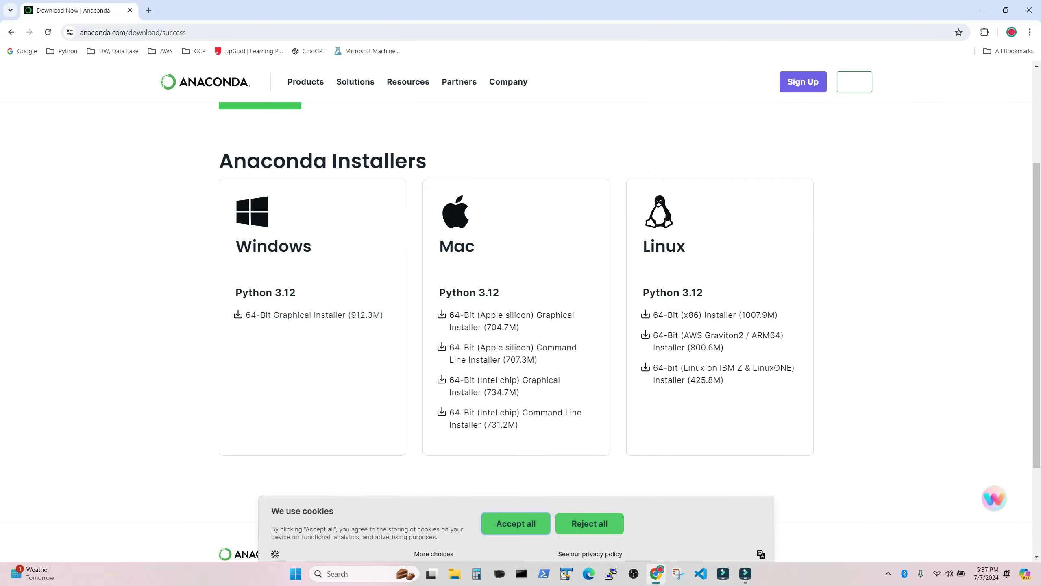
scroll(266, 249, up, 3)
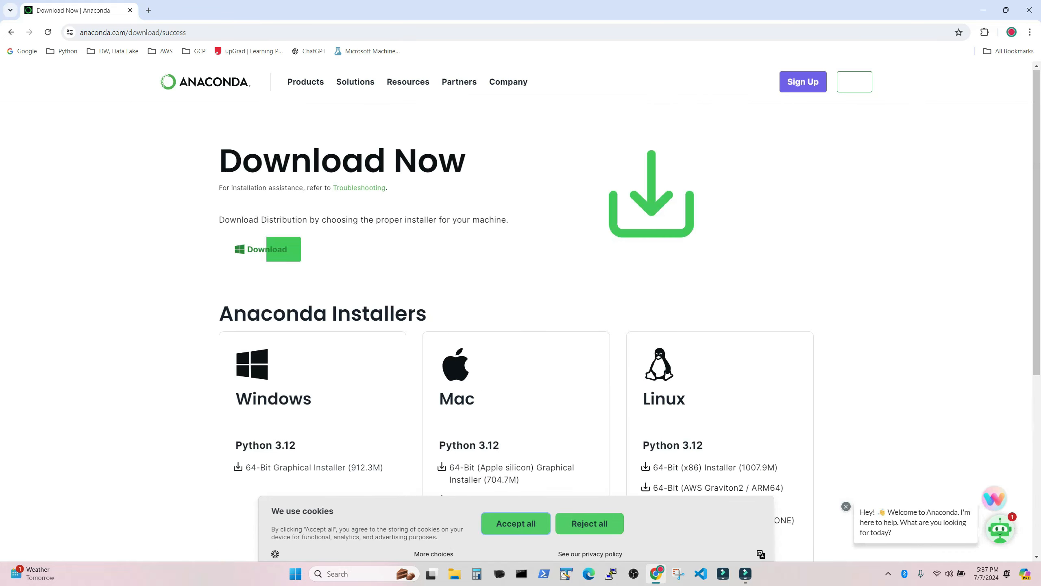
click(266, 249)
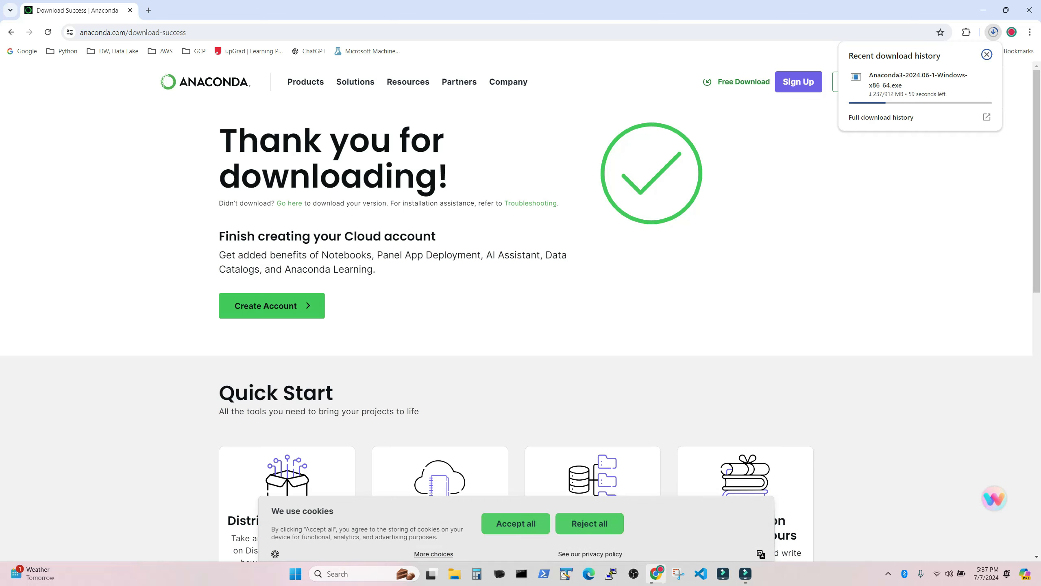
Step: Start the Anaconda3 installer from the Downloads folder, accept the license agreement and keep the Just Me installation type
key(super+e)
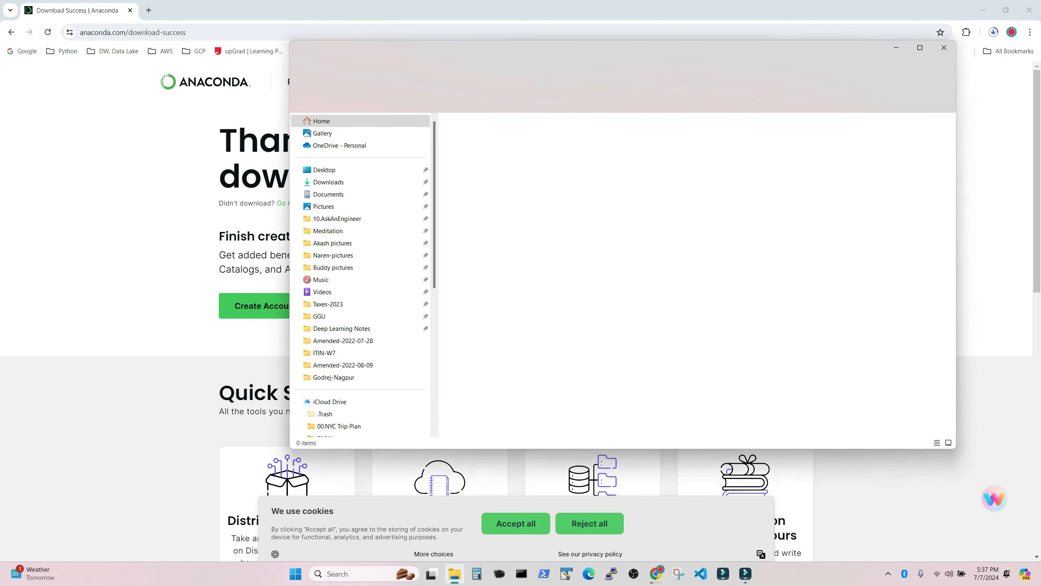
click(328, 182)
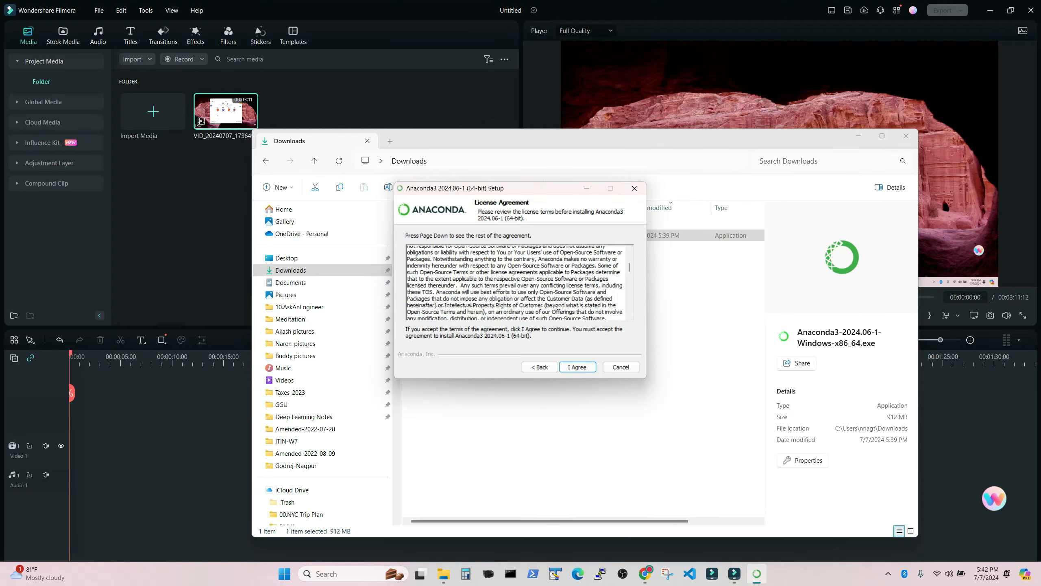
scroll(515, 282, down, 10)
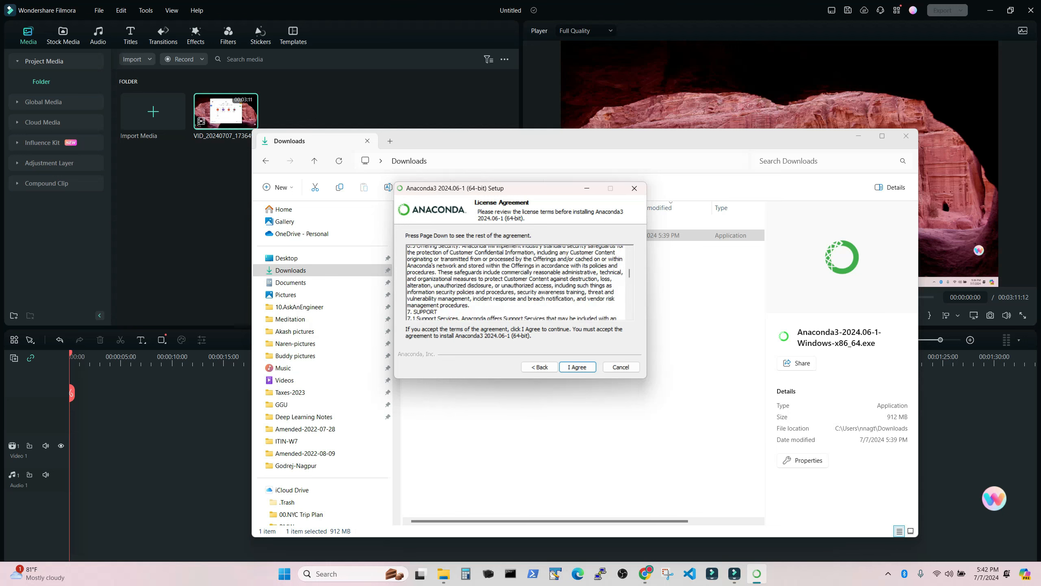
scroll(516, 283, down, 15)
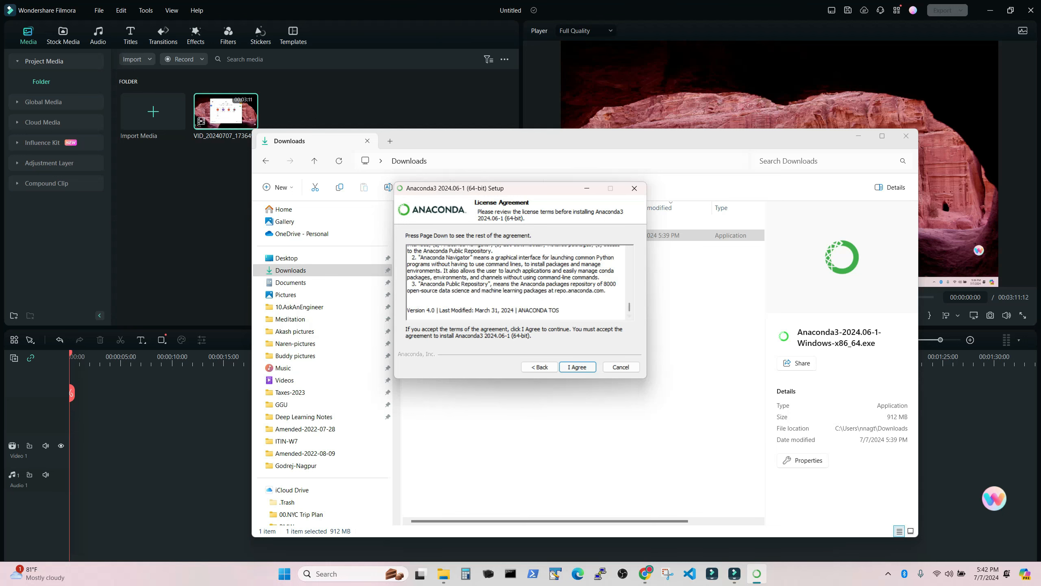
key(Return)
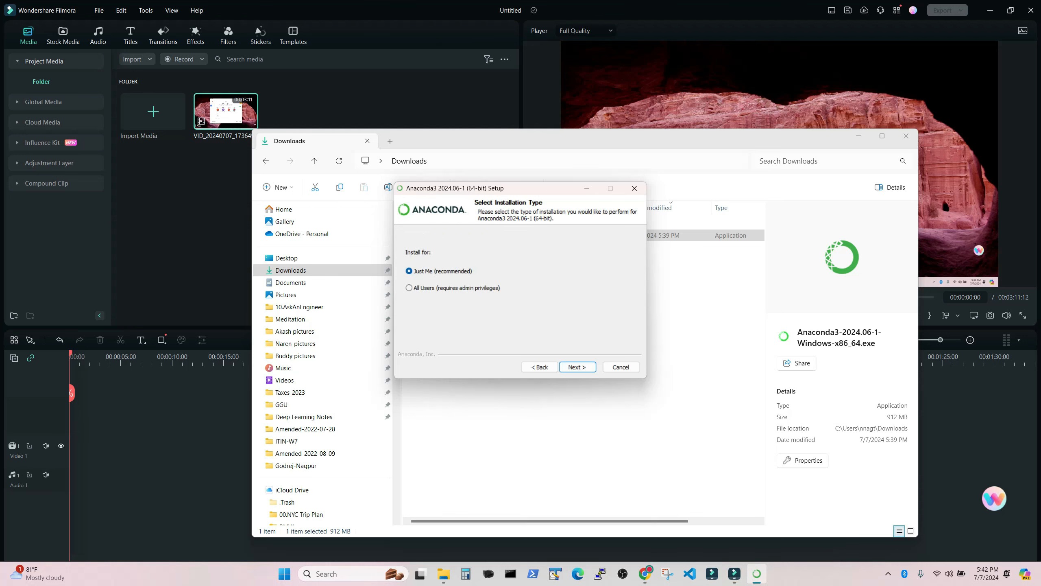
key(Return)
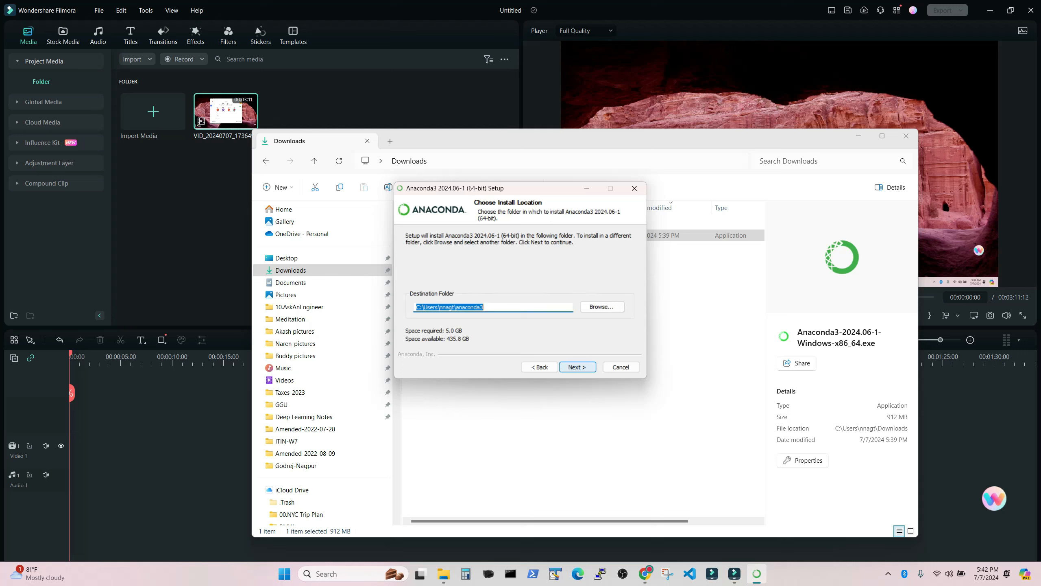
Step: Browse for a different install destination and go to the Windows-SSD (C:) drive under This PC
key(Tab)
key(Return)
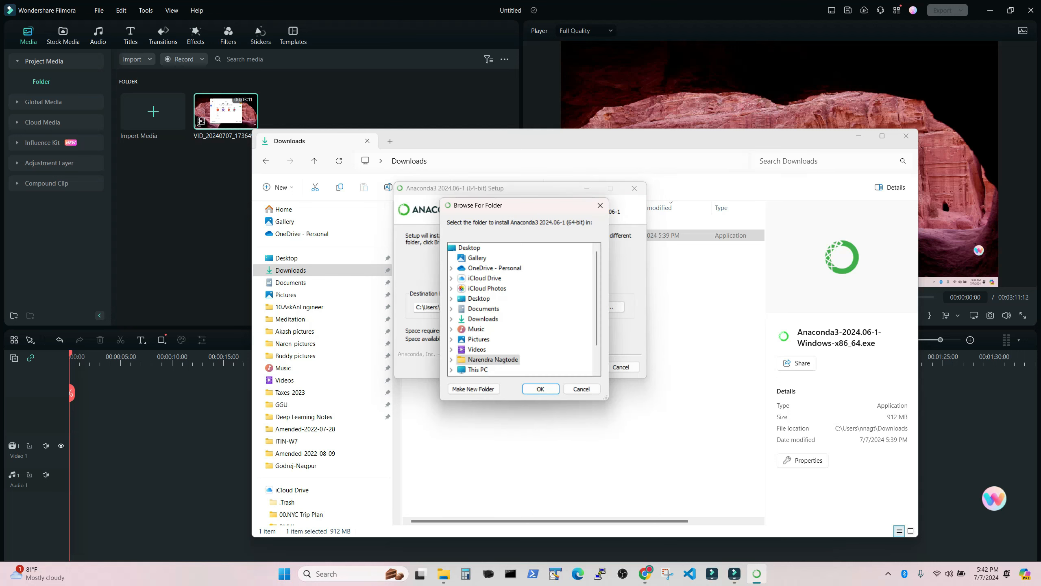
key(Down)
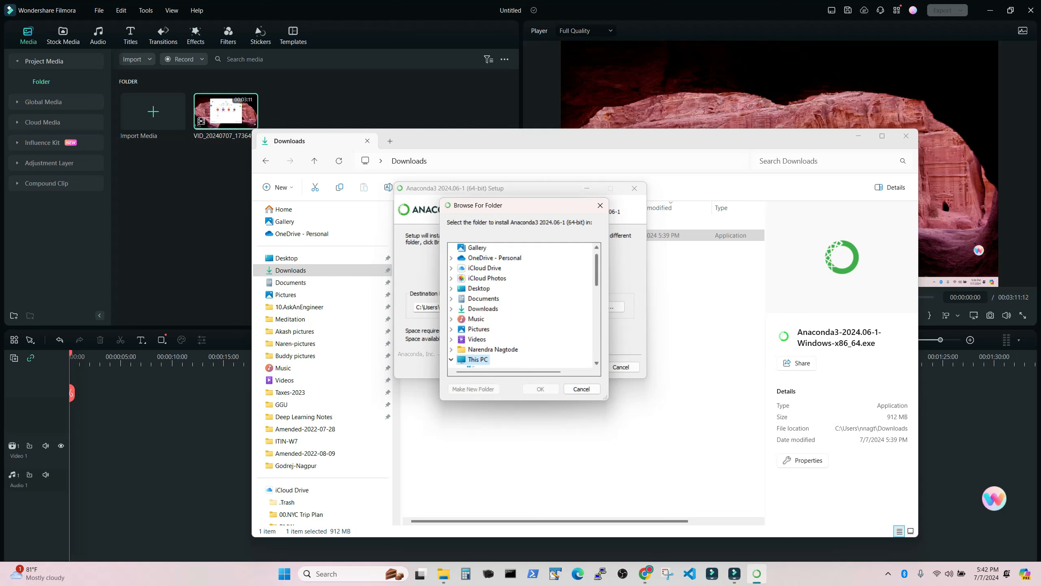
key(Down)
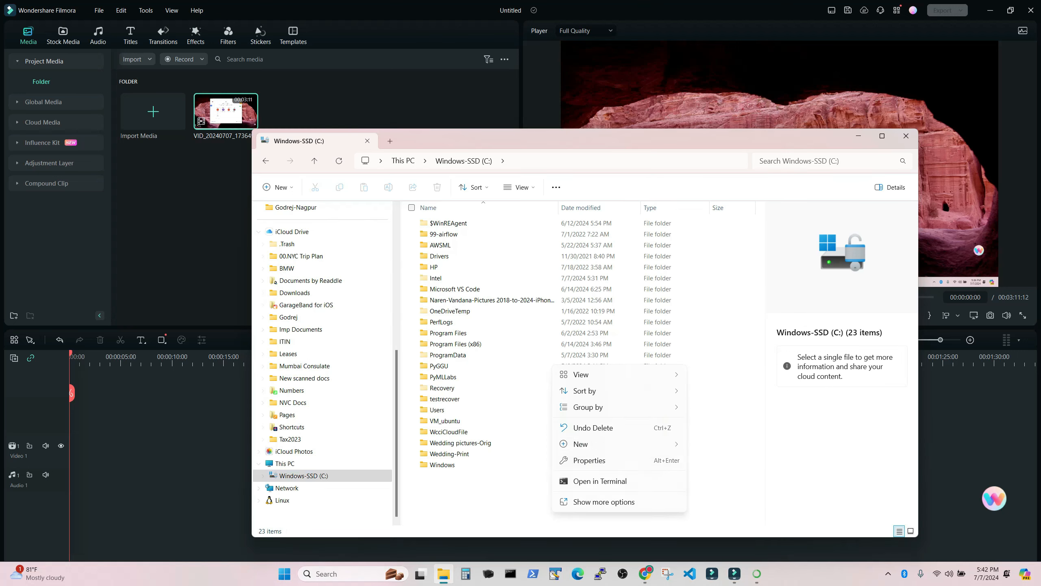
Step: Create a folder named anaconda3 on the C: drive in File Explorer, open it and show its full path
mouse_move(581, 444)
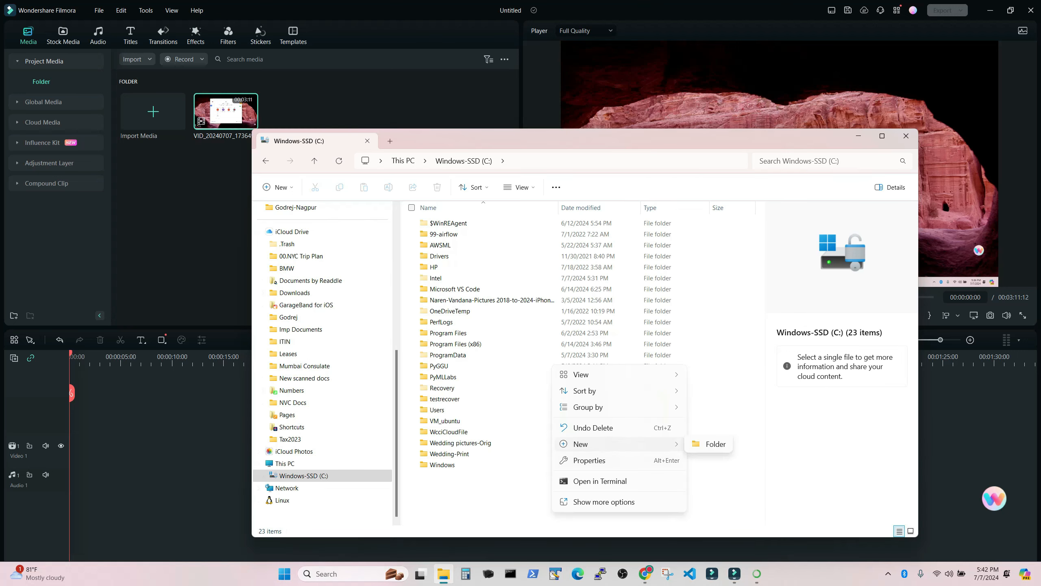
click(715, 445)
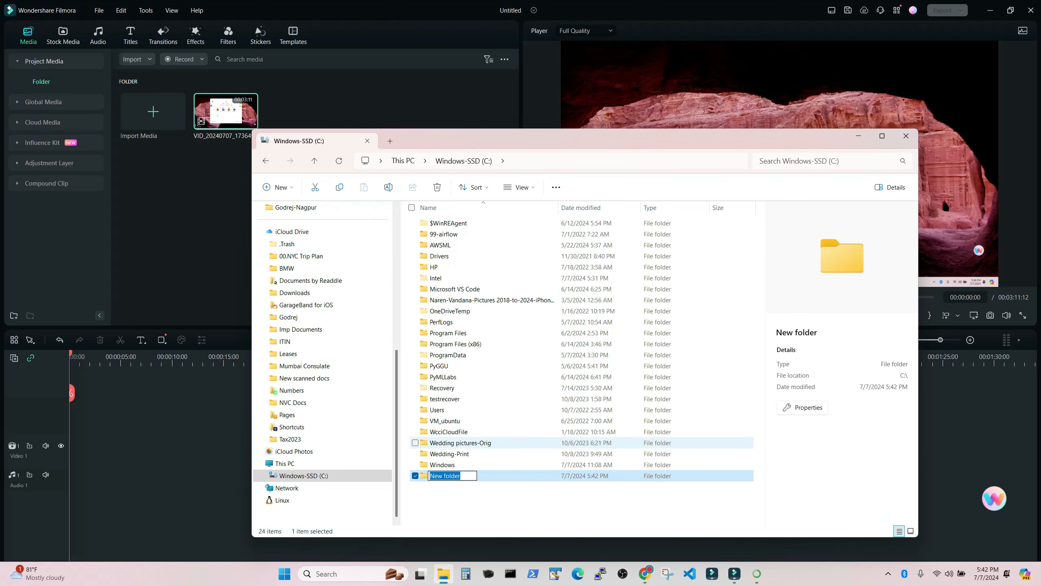
text(anaconda3)
key(Return)
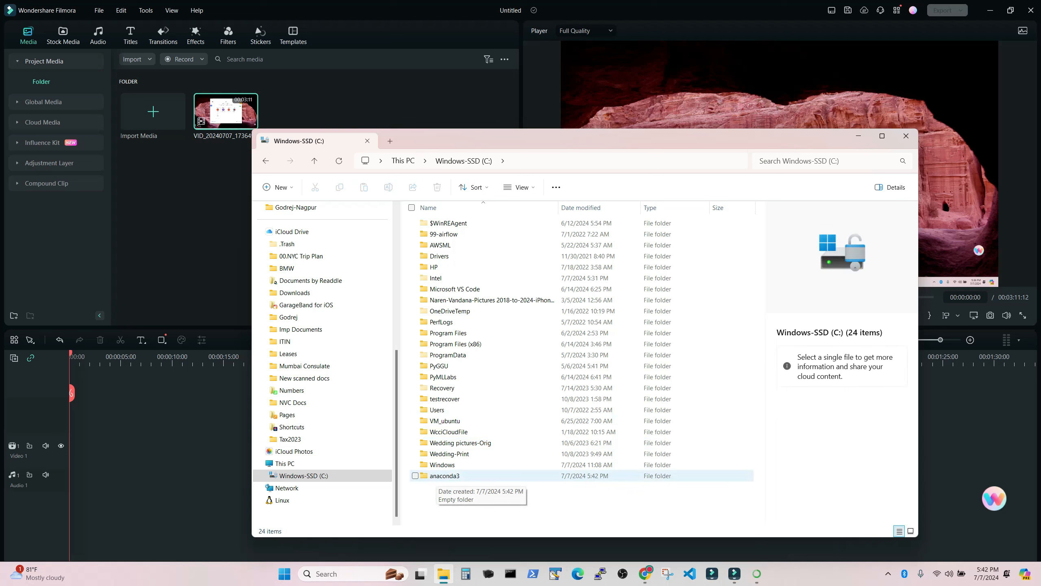
double_click(445, 476)
key(alt+d)
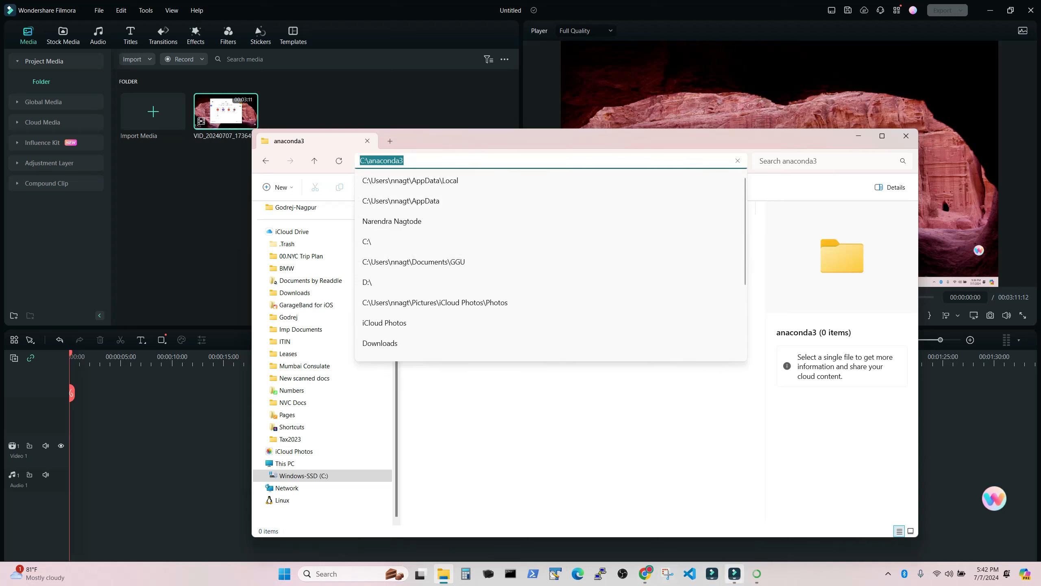
Step: Return to the installer, set C:\anaconda3 as the destination folder and continue to the advanced options
key(alt+Tab)
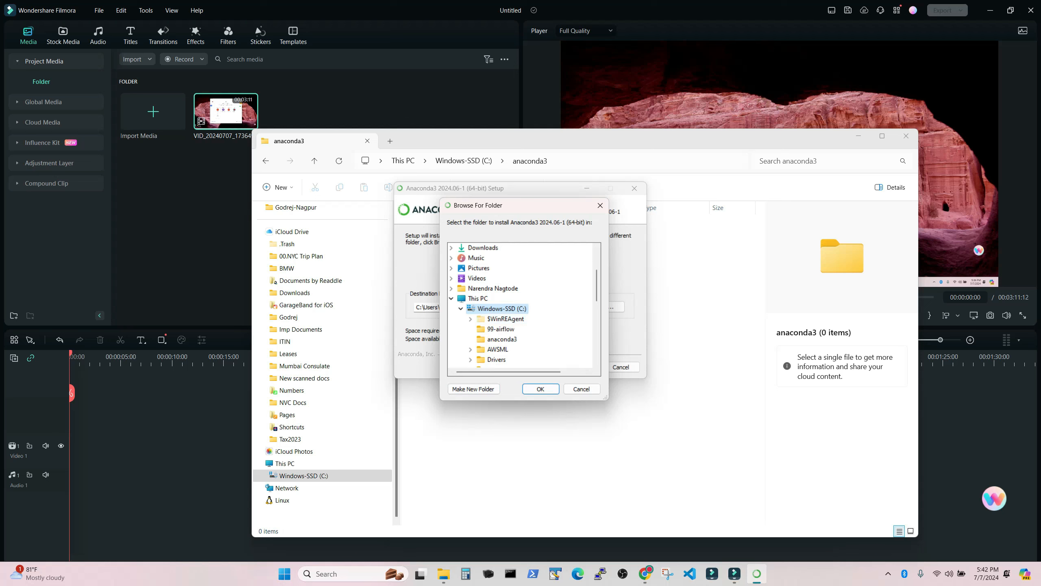
click(508, 340)
click(541, 389)
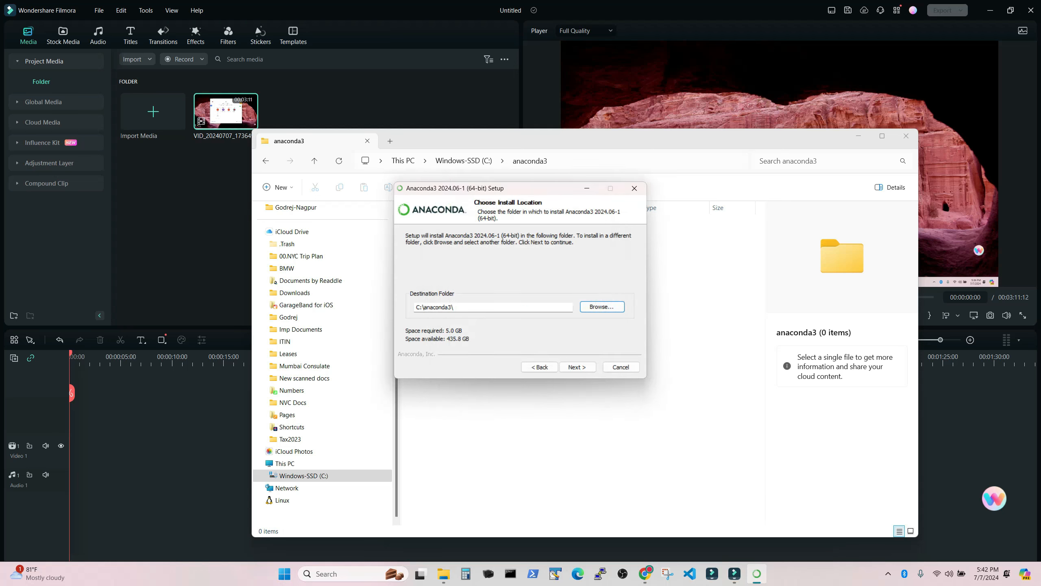
click(577, 366)
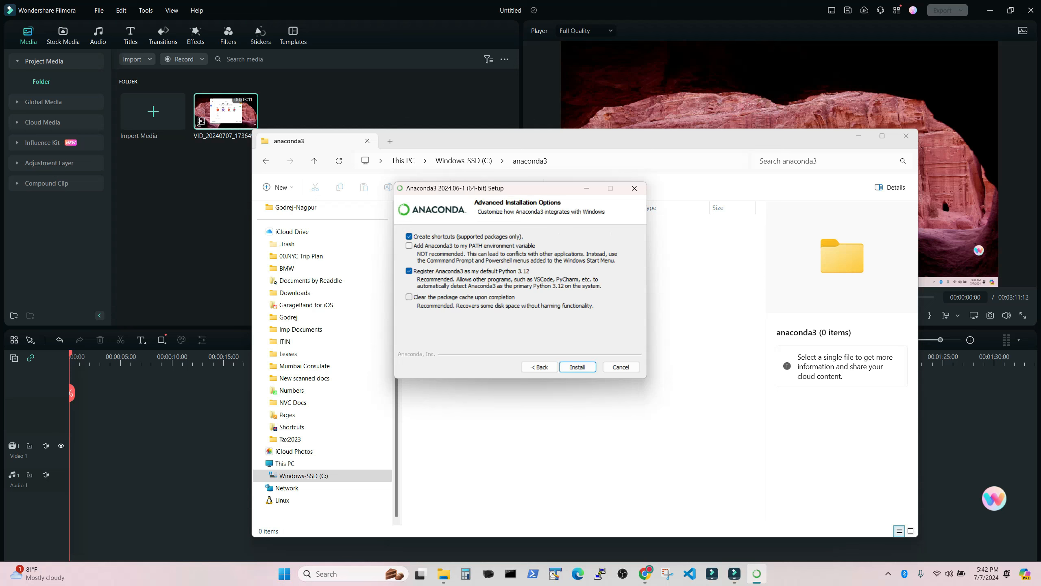
Step: Enable adding Anaconda3 to the PATH environment variable and start the installation, showing its details
click(410, 246)
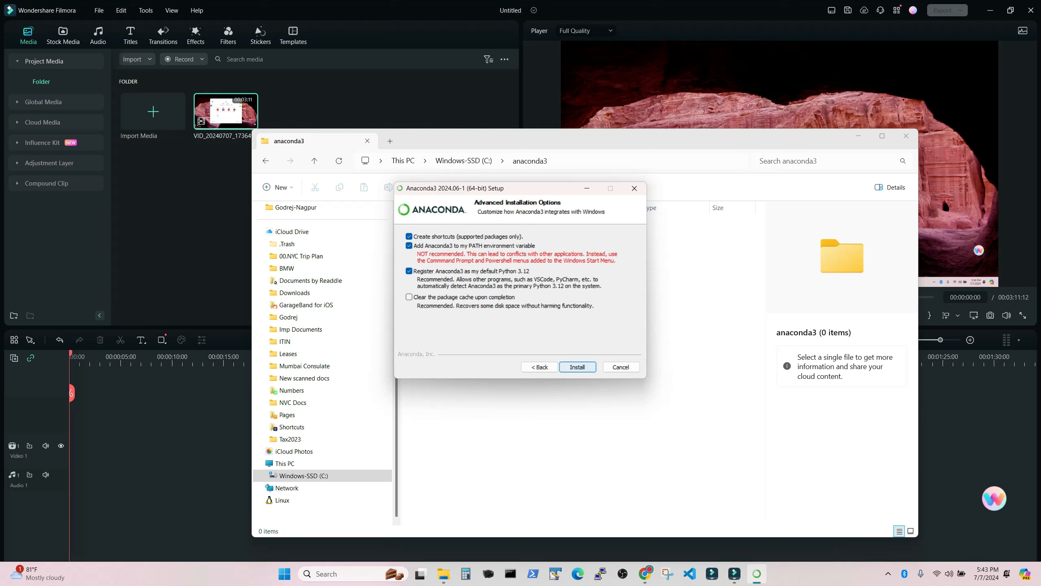
click(578, 367)
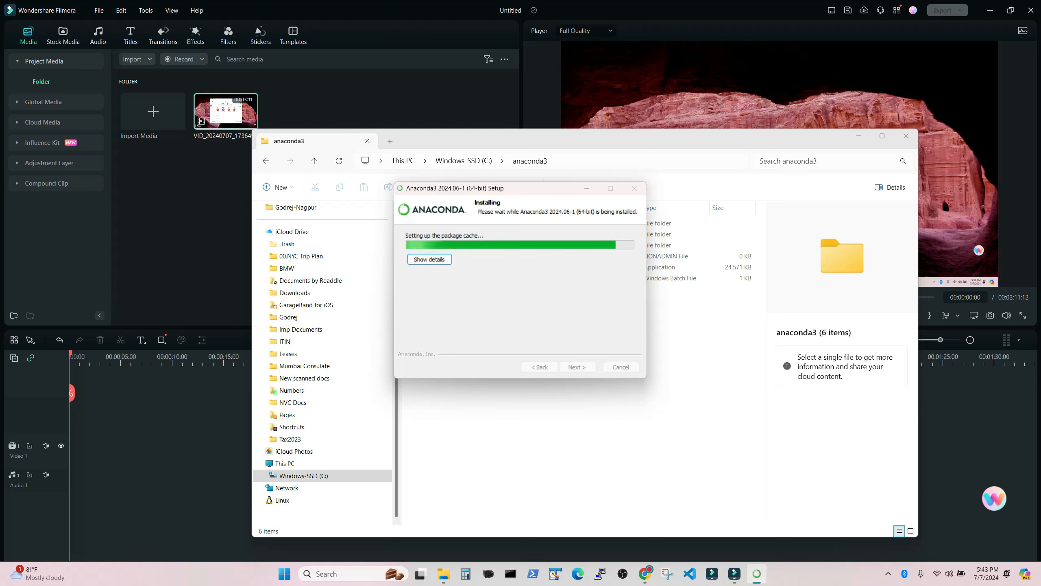
key(Return)
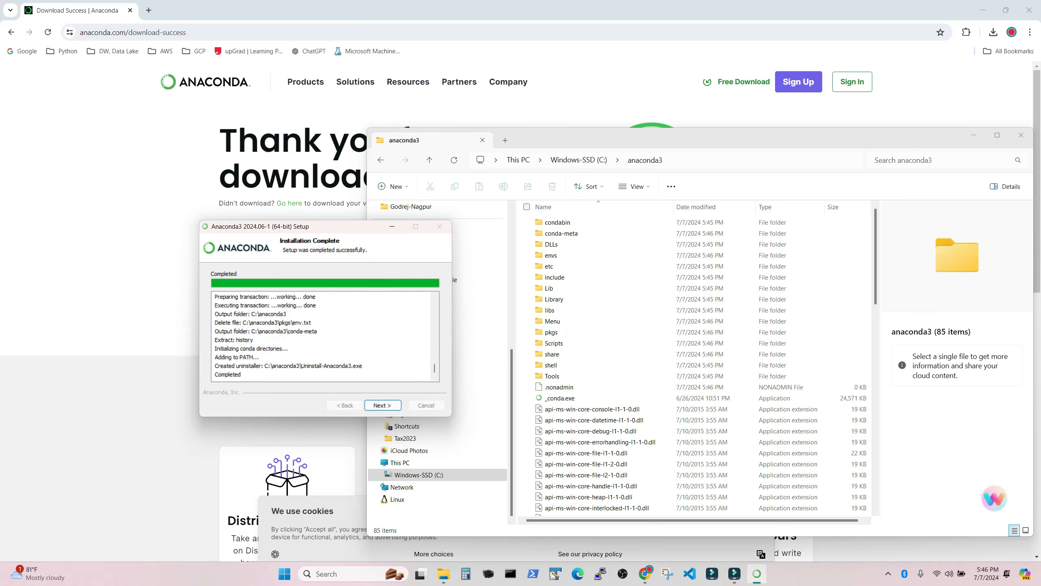
Step: Finish the Anaconda3 setup with Launch Anaconda Navigator enabled and Getting Started with Anaconda Distribution disabled
click(382, 406)
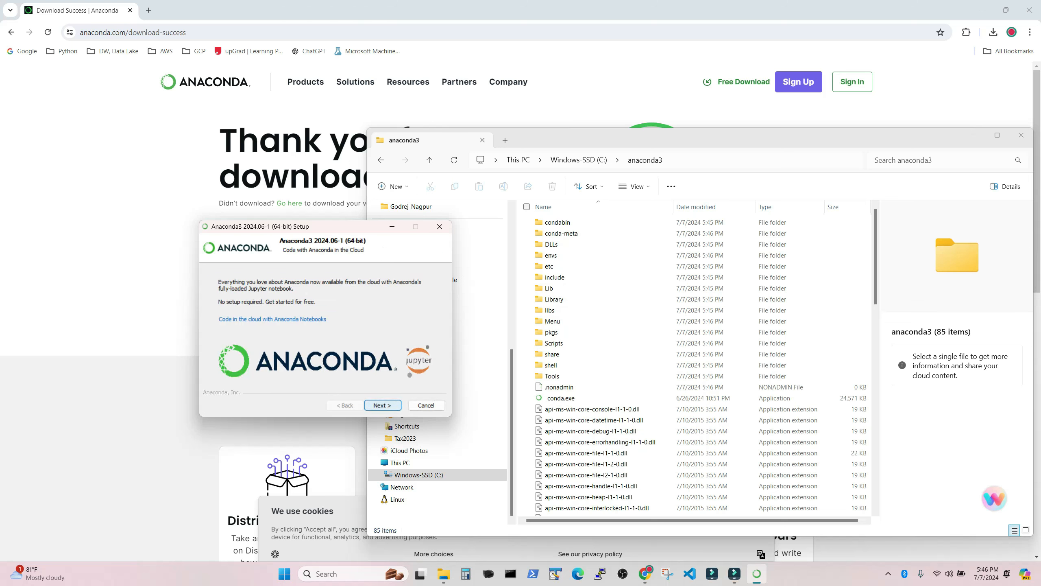
click(382, 405)
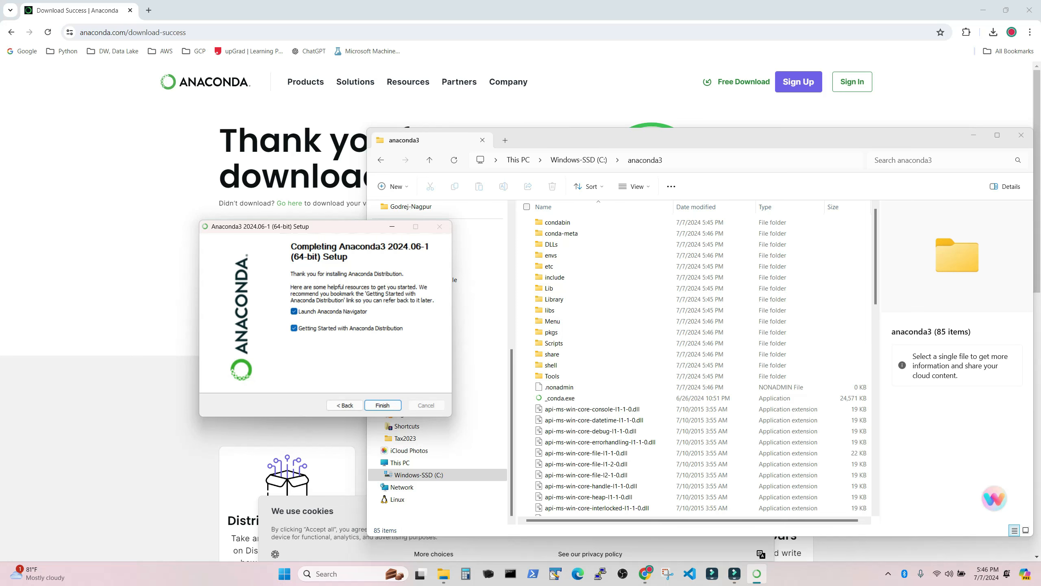
click(294, 328)
click(382, 405)
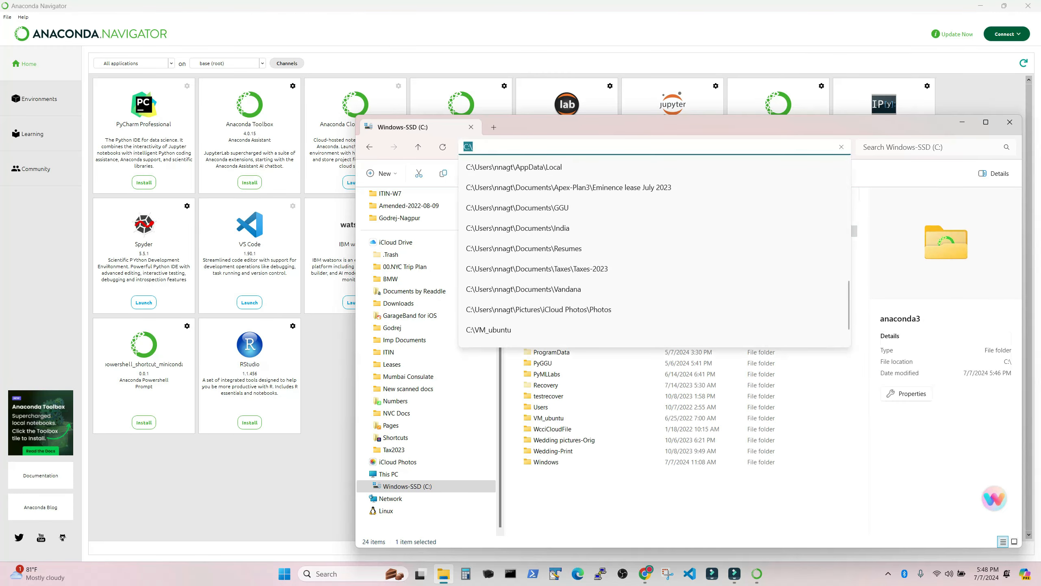
Step: Create a new folder named PyML on the C: drive
click(580, 521)
right_click(580, 523)
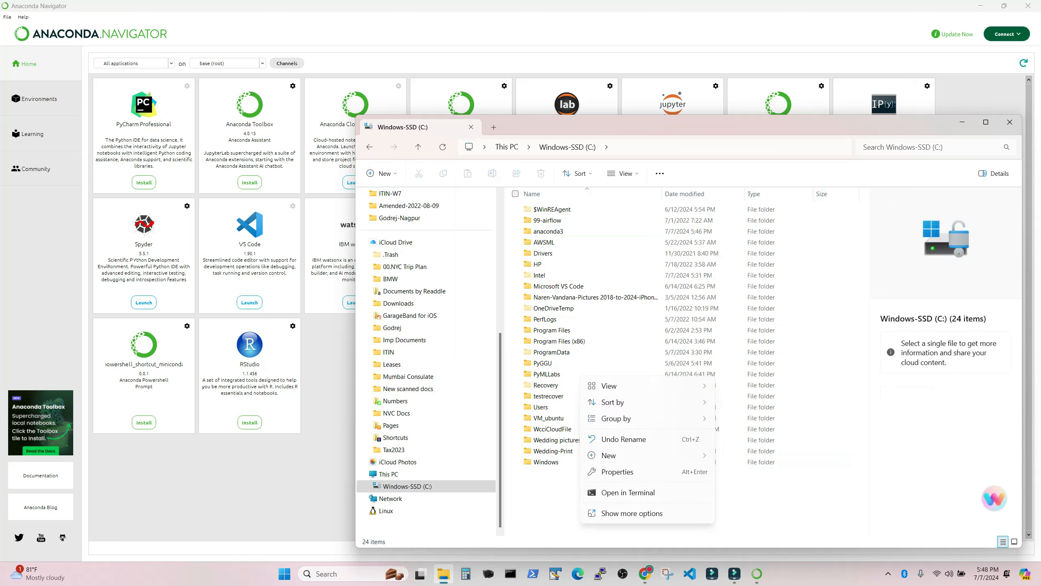
click(610, 455)
click(740, 456)
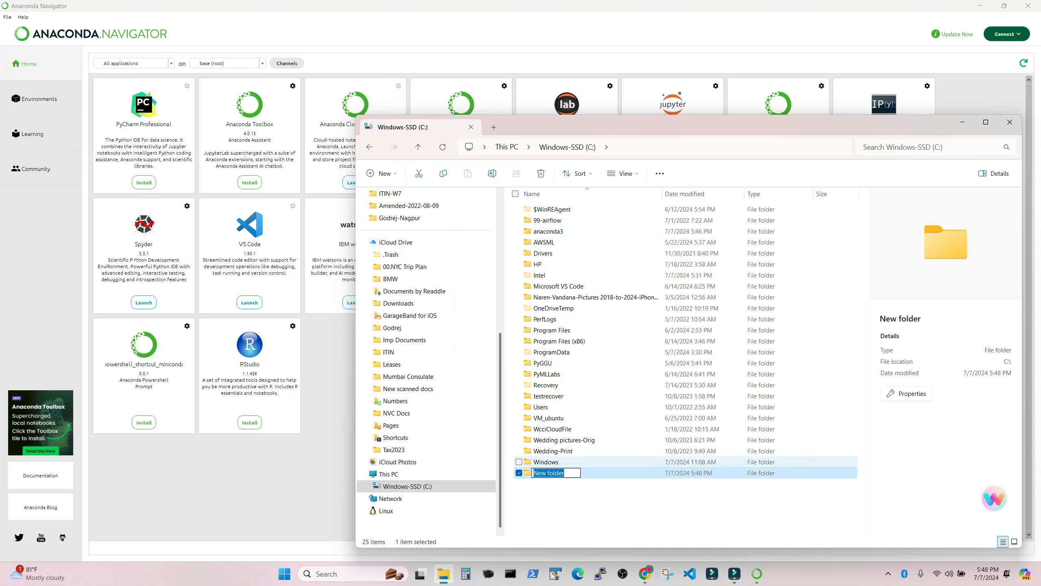
text(PyML)
click(673, 505)
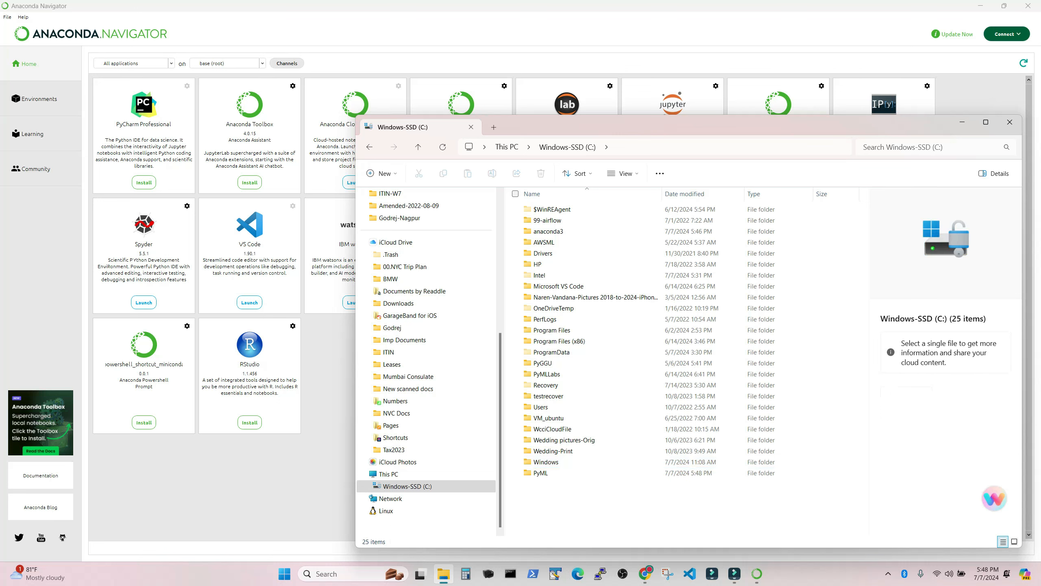
Step: Open the PyML folder and start a command prompt window in it with cmd
double_click(545, 473)
click(696, 147)
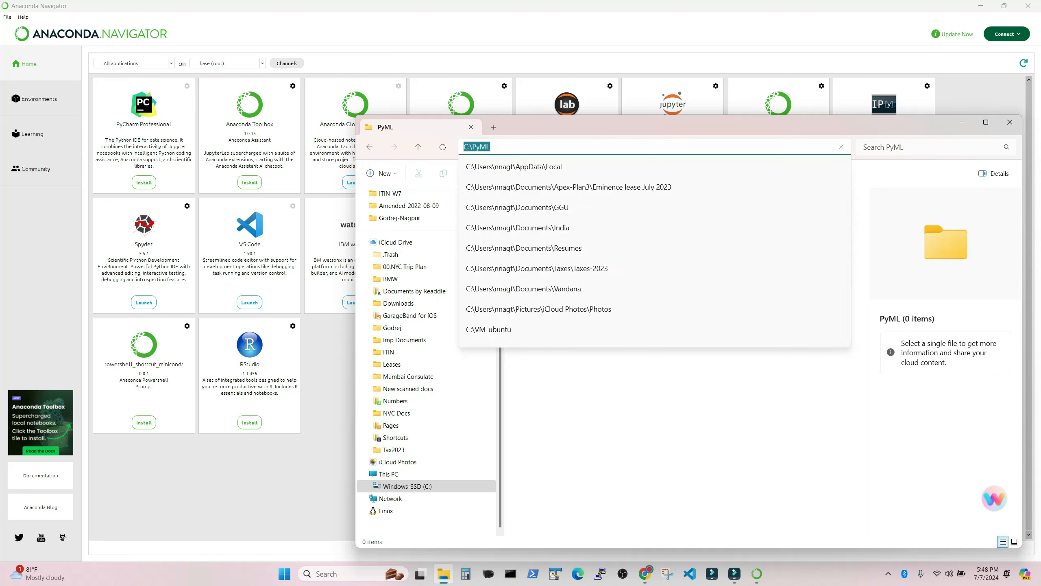
text(cmd)
key(Return)
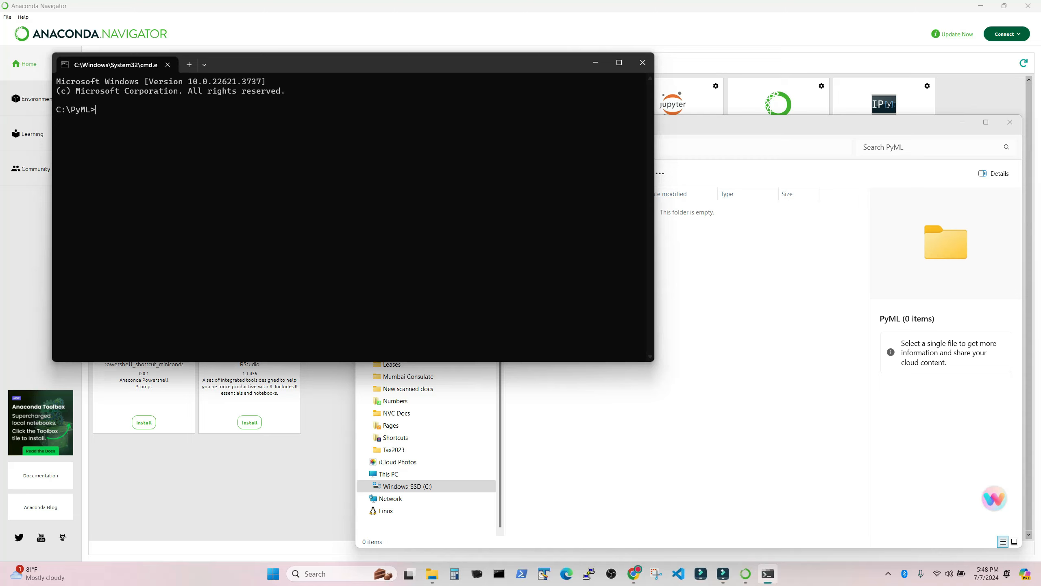
drag(369, 64, 581, 181)
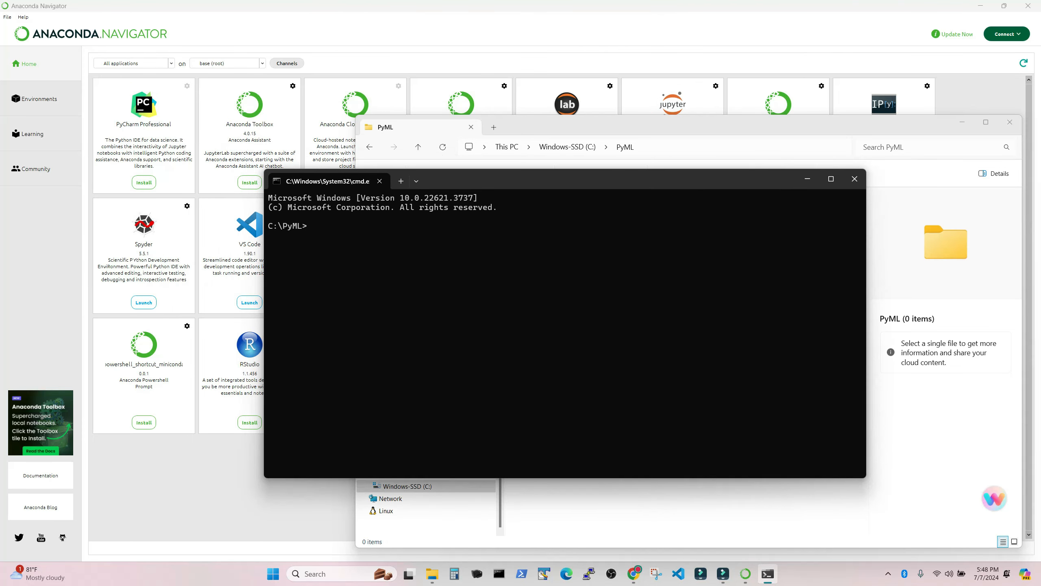
Step: Check the installed conda version by running conda --version in the C:\PyML command prompt
text(conda --version)
key(Return)
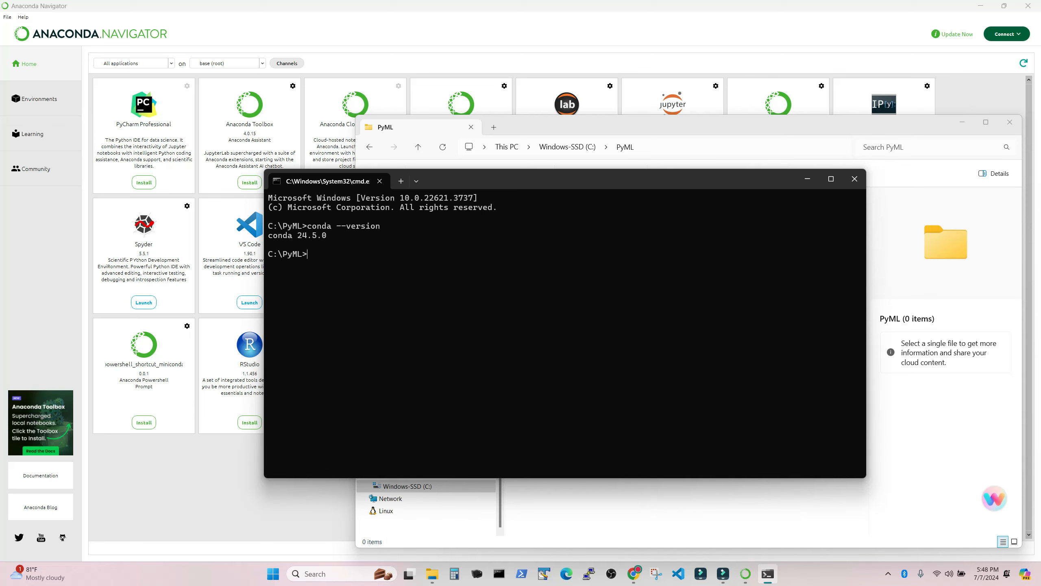
Step: Check the installed Python version by running python --version in the C:\PyML command prompt
key(Return)
key(Return)
text(python --version)
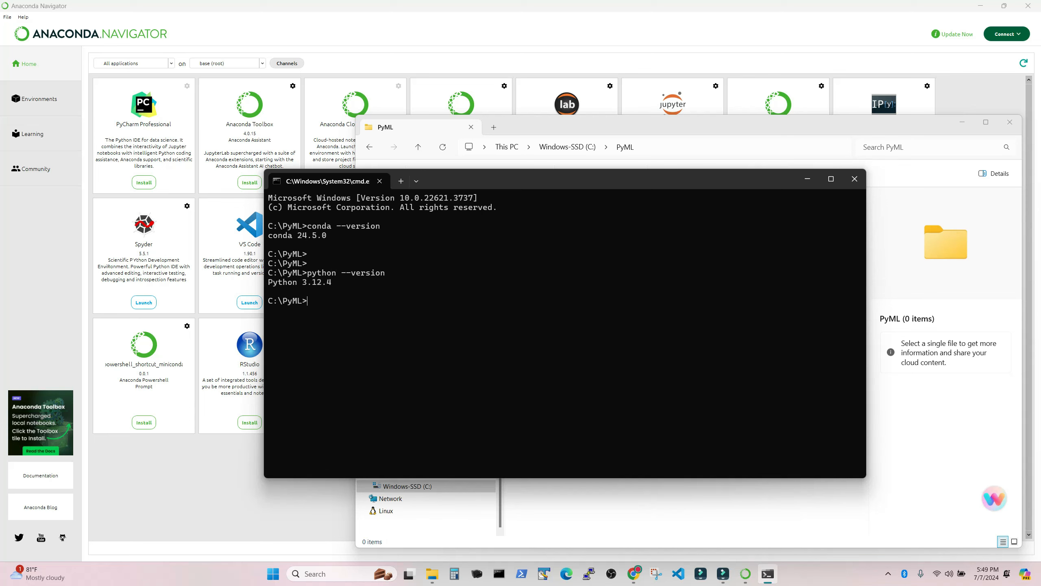
key(Return)
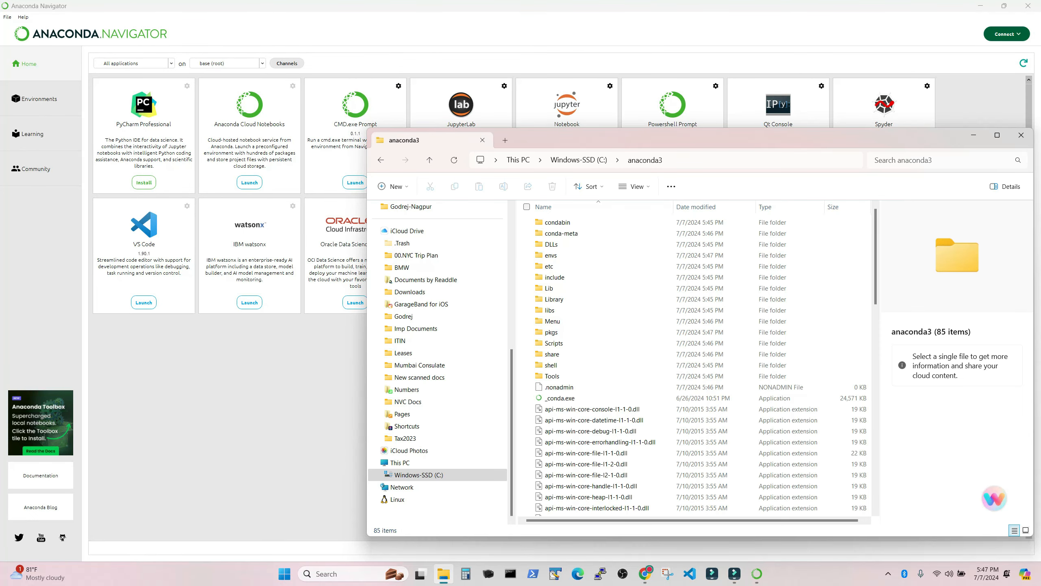
Step: Decline the update to Anaconda Navigator 2.6.1, choosing not to show the offer again
drag(696, 140, 684, 151)
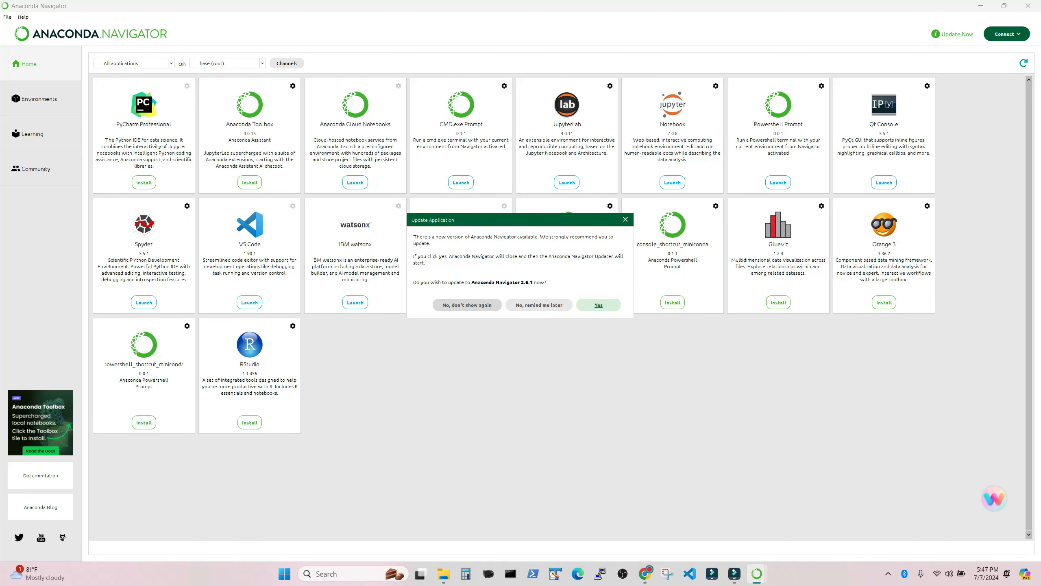
click(467, 305)
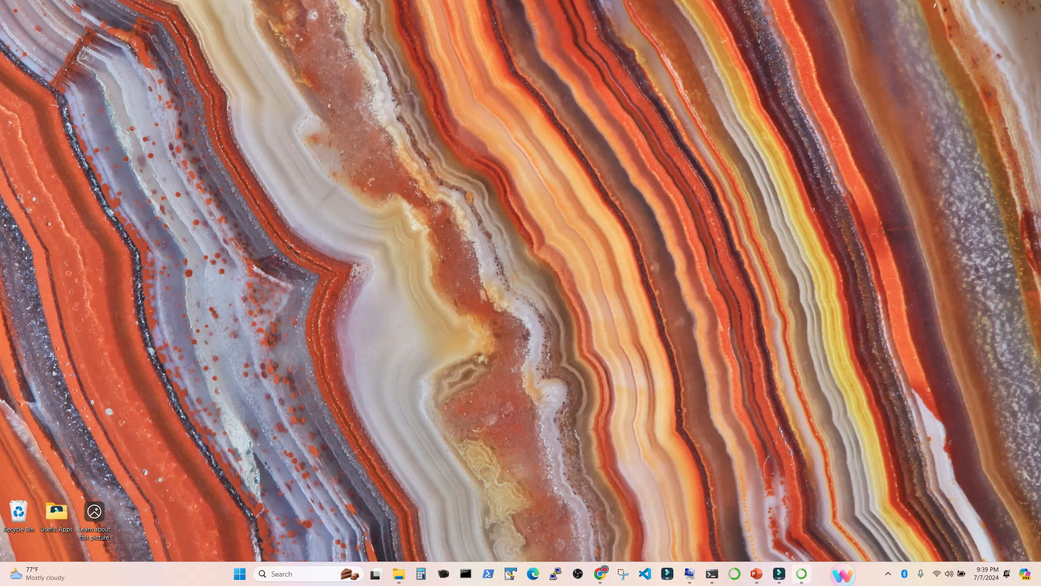
Step: Switch to Anaconda Navigator and examine the packages installed in the base (root) environment
mouse_move(801, 574)
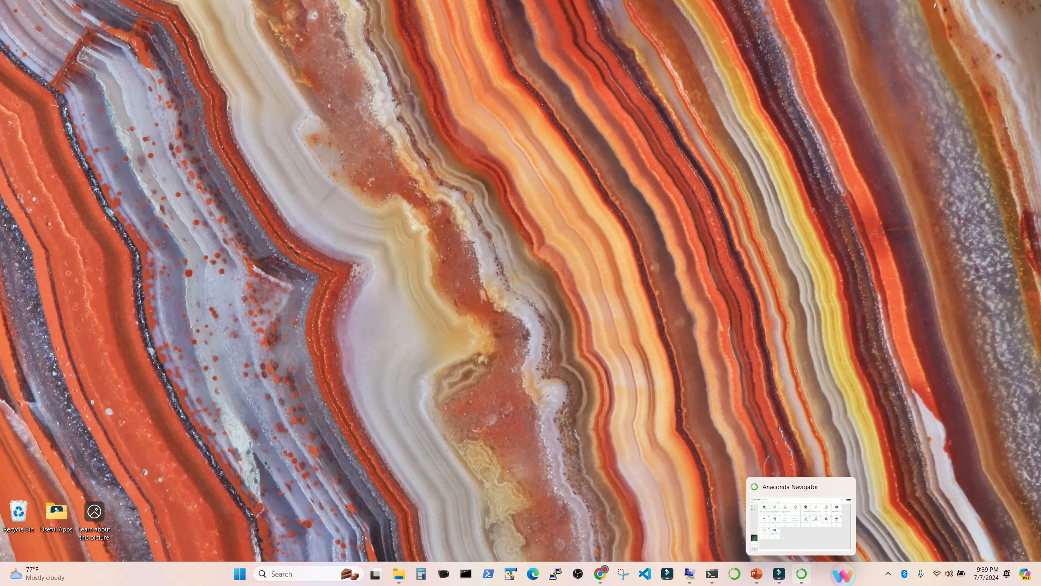
click(802, 573)
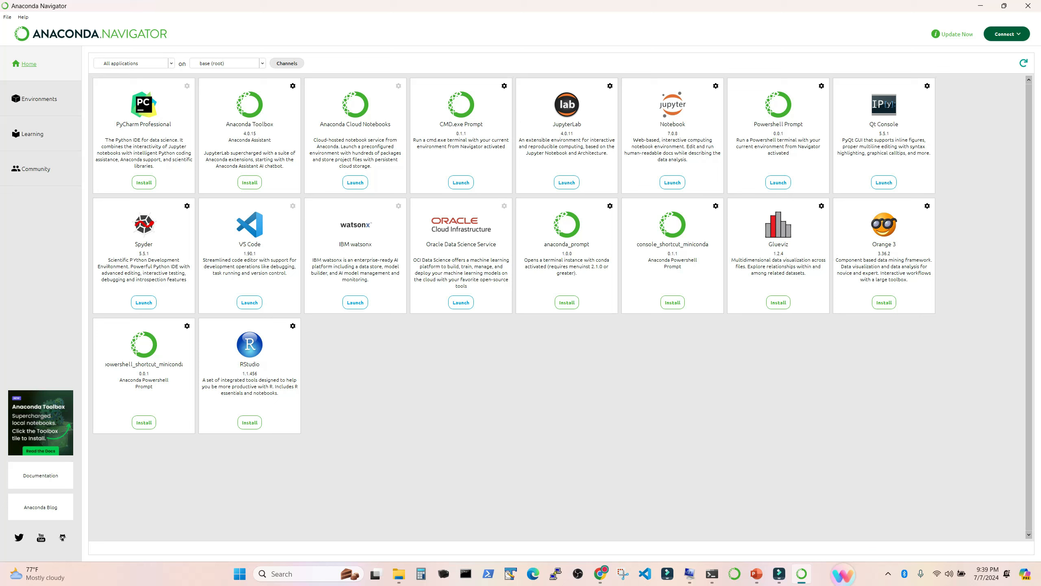
click(39, 98)
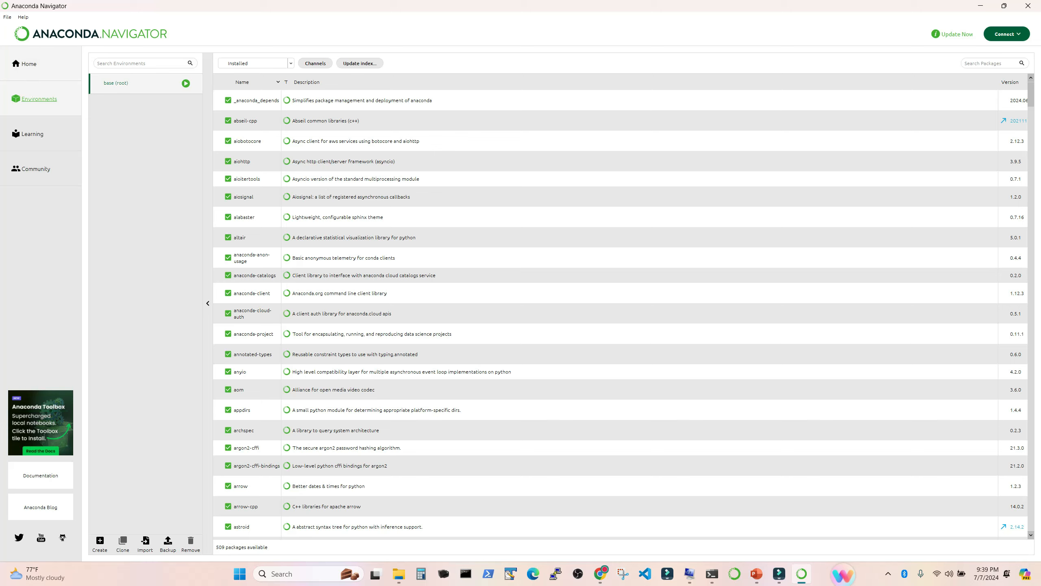
Step: Launch Jupyter Notebook from Navigator's home page and create a new Python 3 (ipykernel) notebook
click(26, 63)
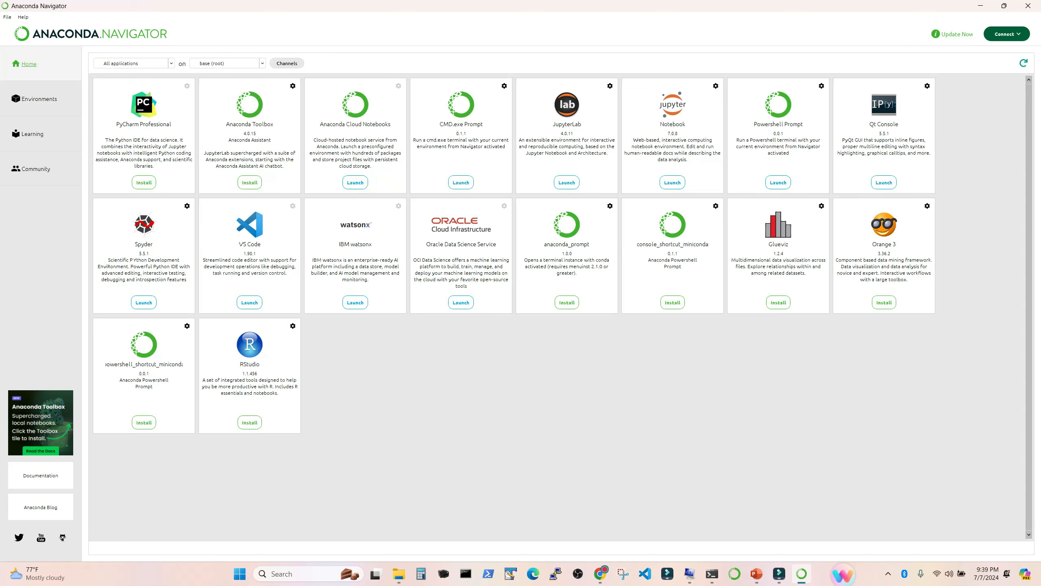
click(673, 182)
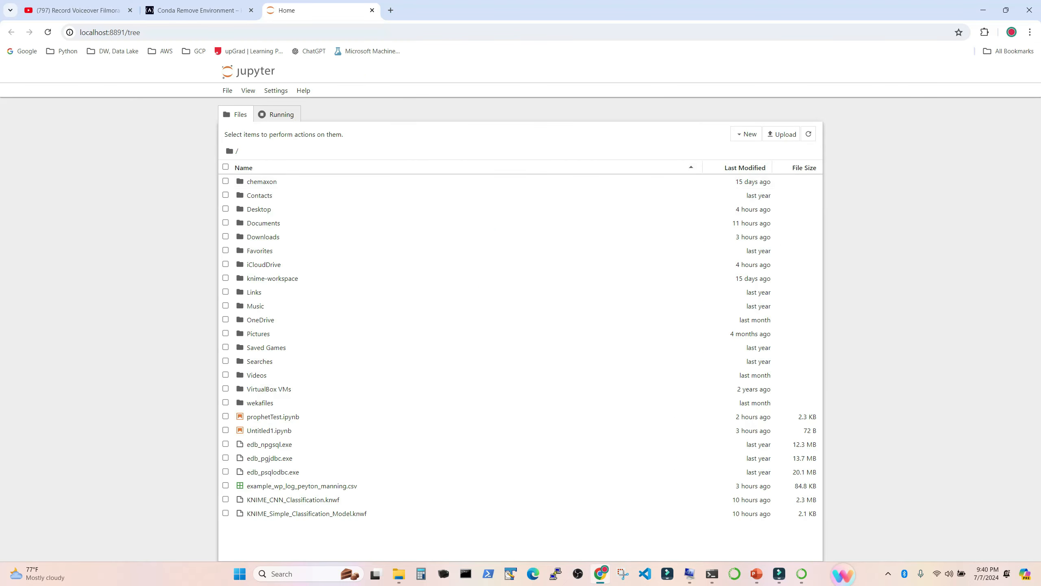
click(746, 134)
click(761, 148)
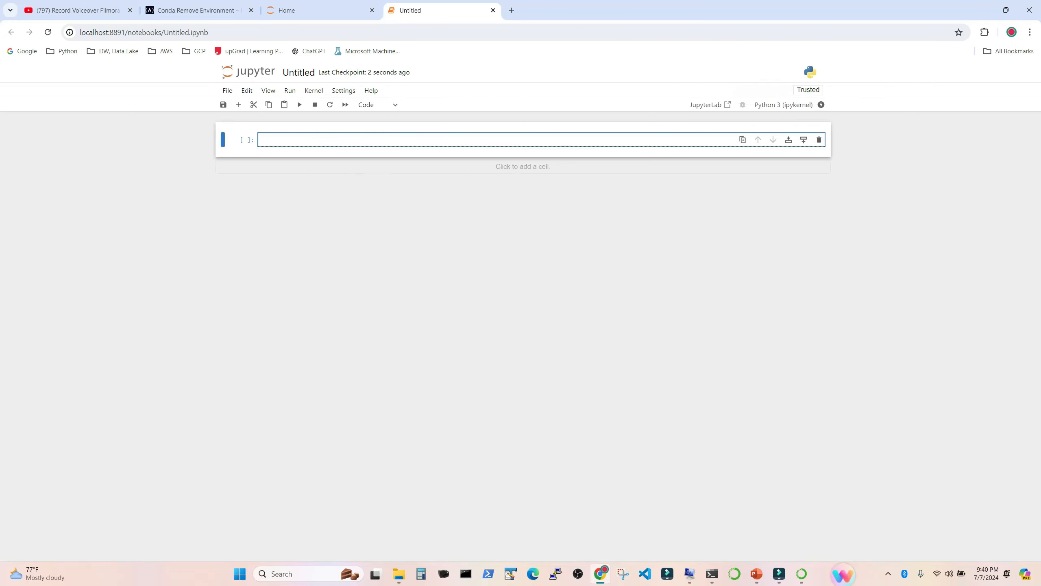
Step: Rename the untitled notebook as Test.ipynb
click(299, 72)
text(Test.ipynb)
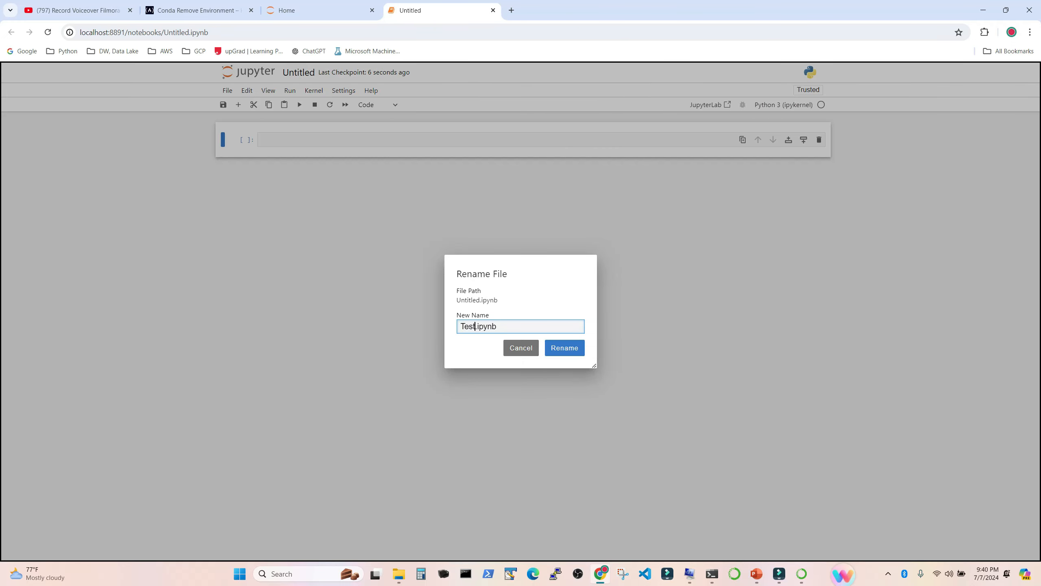
key(Return)
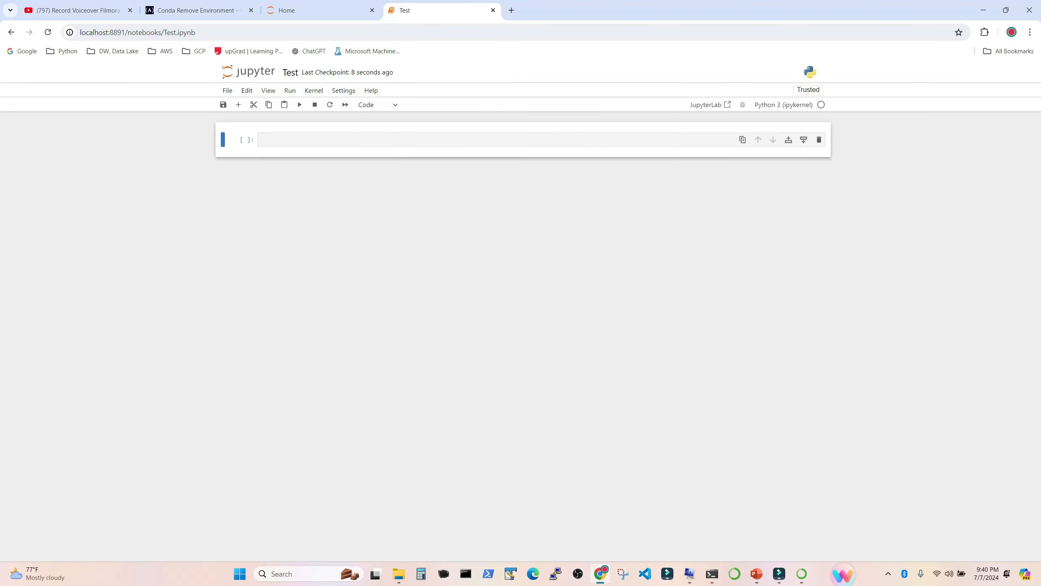
Step: Enter print("Hello Python") in the first cell of the Test notebook and run it
click(328, 139)
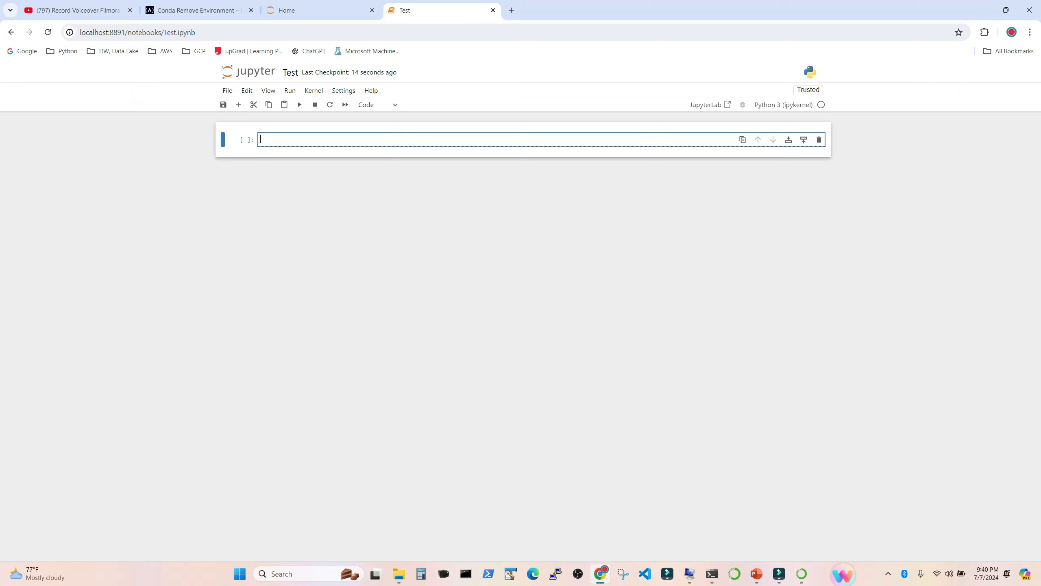
text(print("Hello Python"))
key(shift+Return)
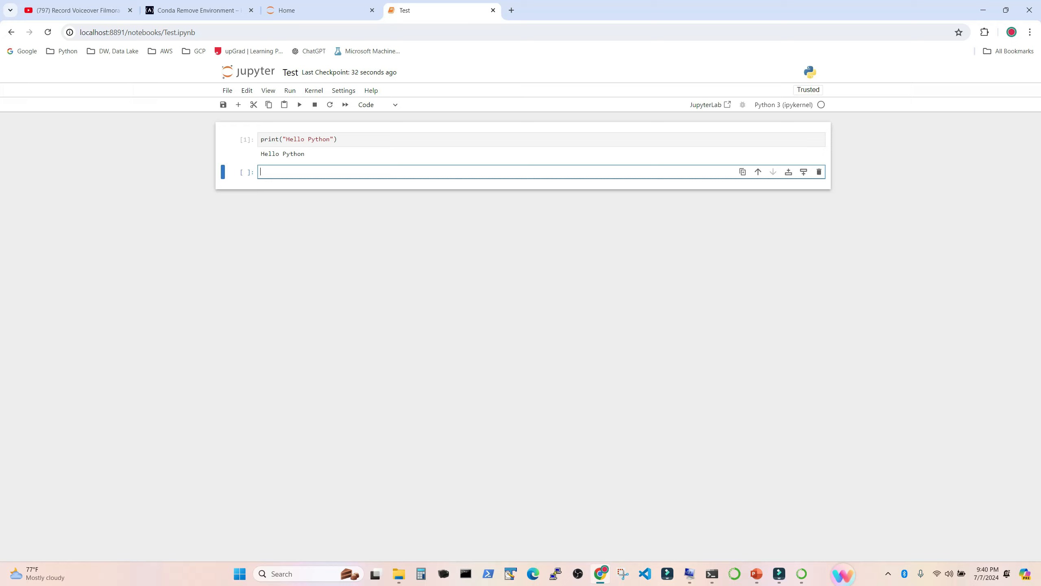